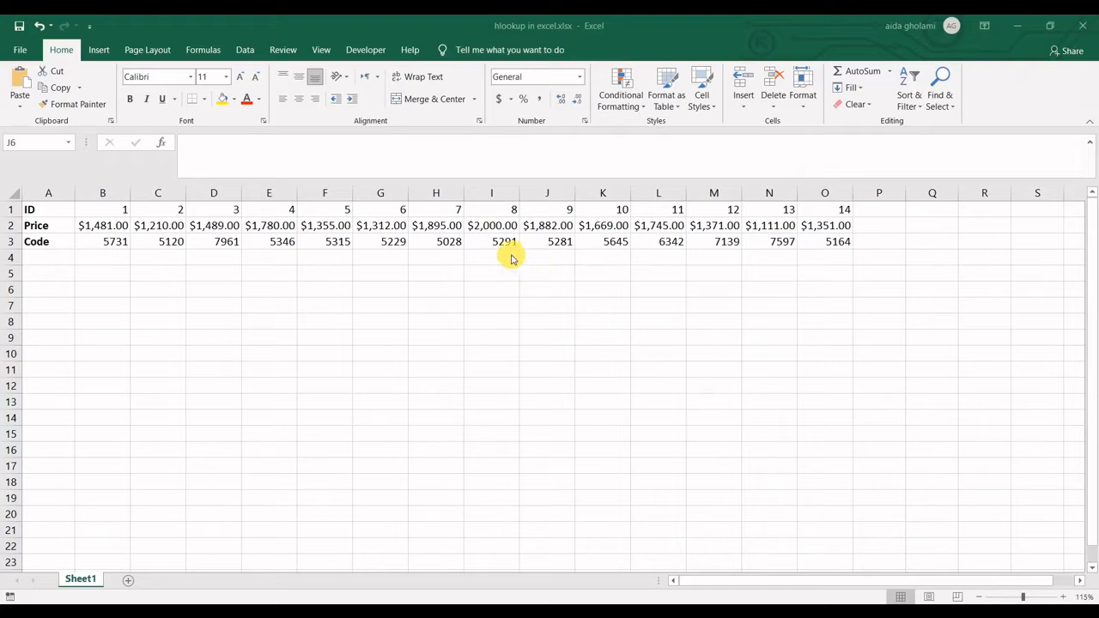
- Review the layout of the horizontal table in A1:O3
click(507, 256)
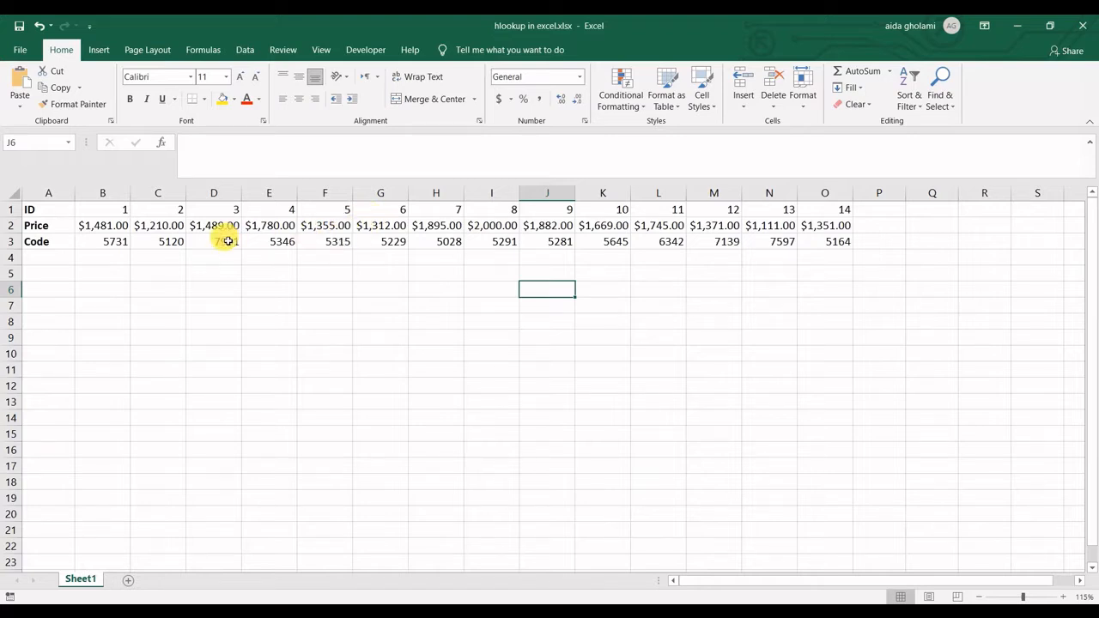
click(168, 241)
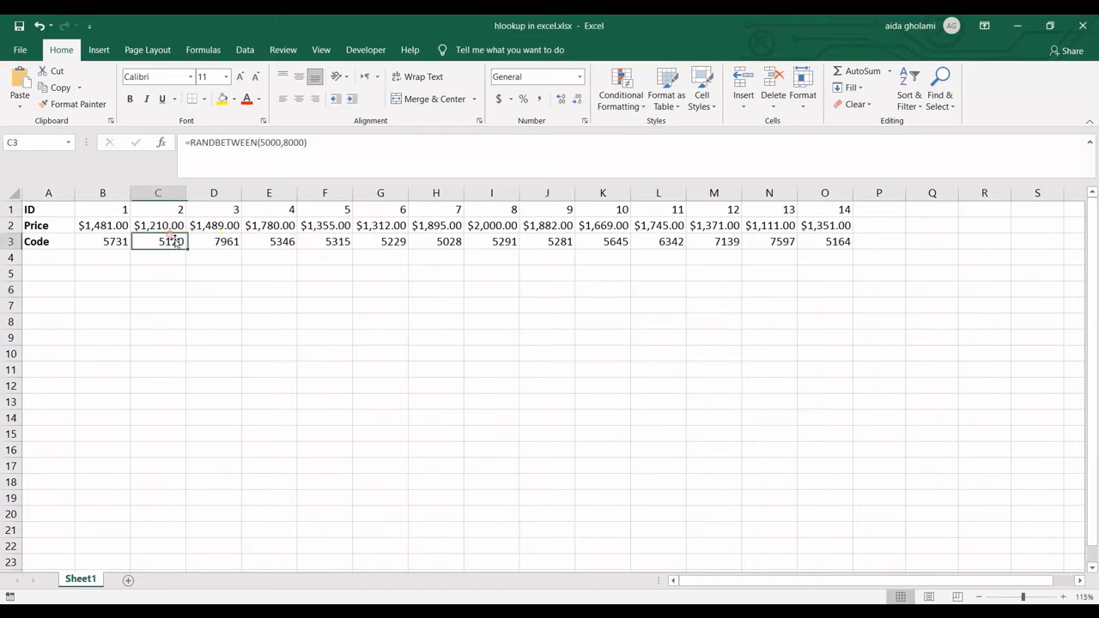
click(52, 212)
drag(52, 212, 833, 255)
drag(158, 192, 378, 244)
click(377, 244)
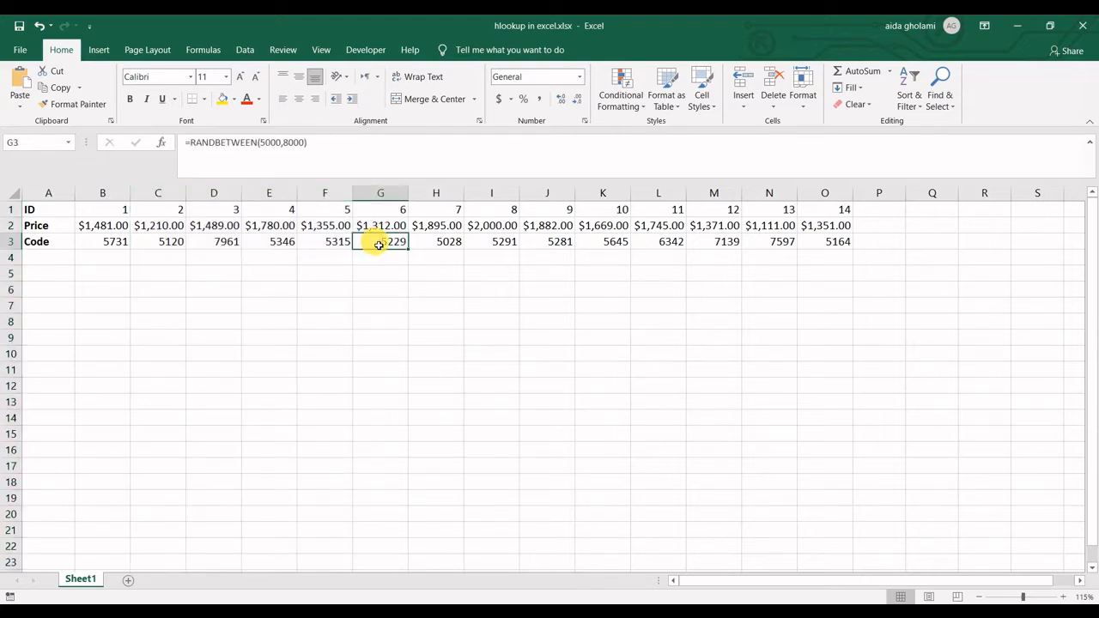
click(234, 289)
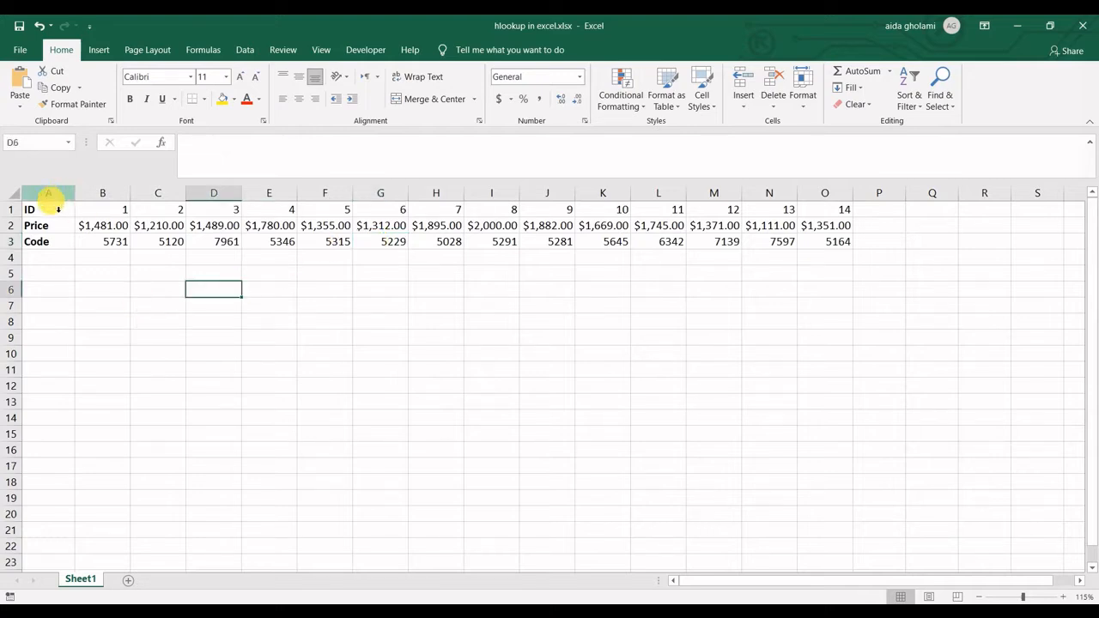
ctrl+scroll(94, 206, up, 1)
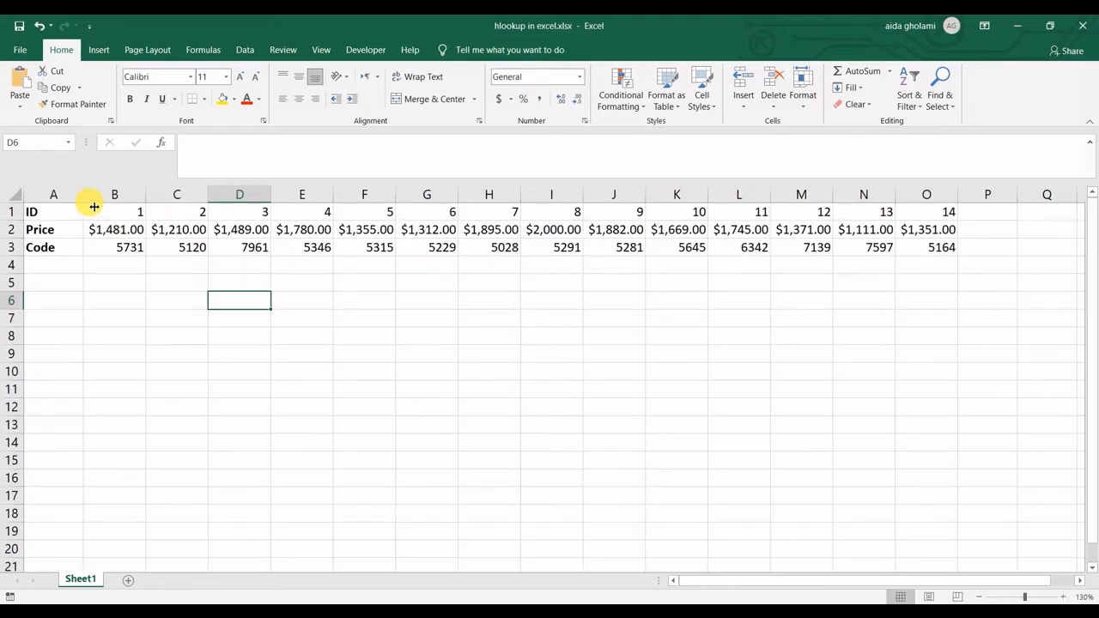
- Examine the ID, Price and Code row headers in column A and the values running across columns B to O
click(141, 248)
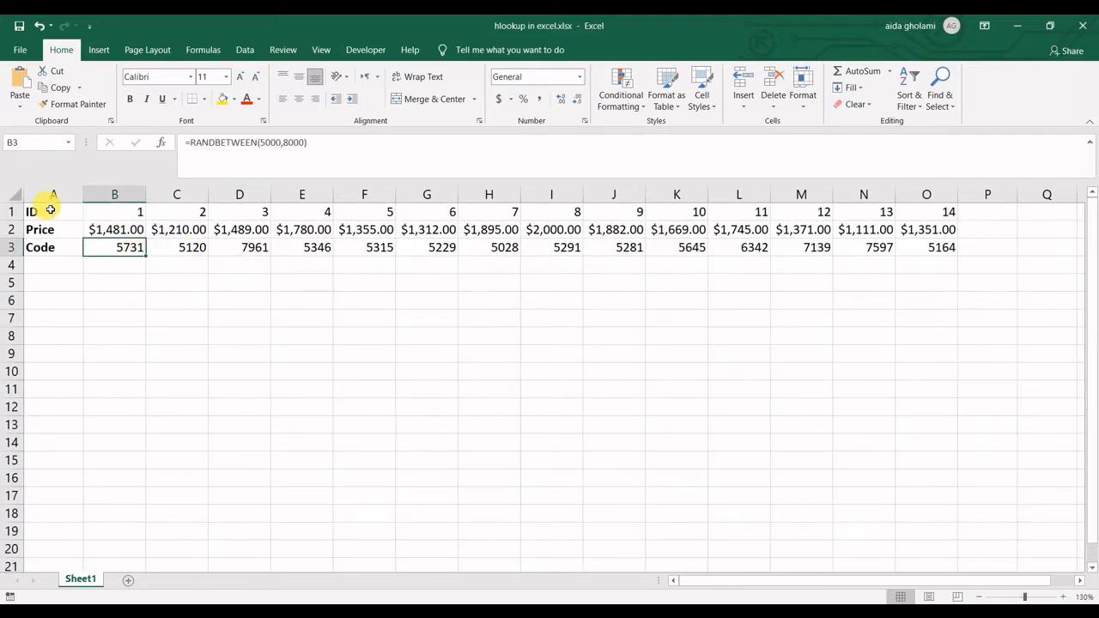
click(43, 212)
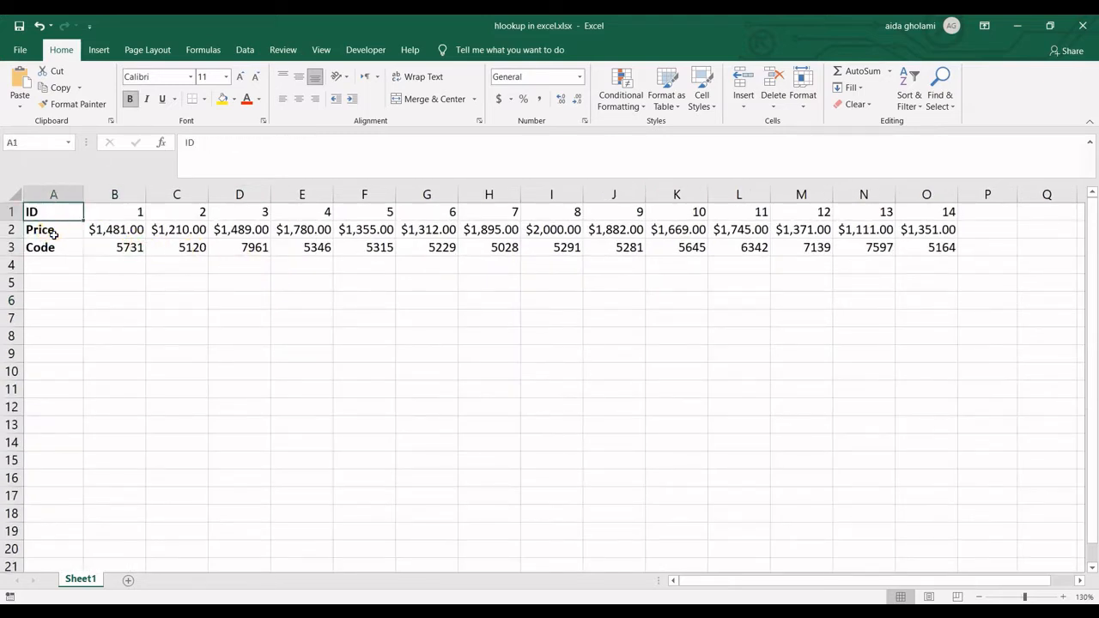
click(54, 233)
click(52, 248)
click(46, 268)
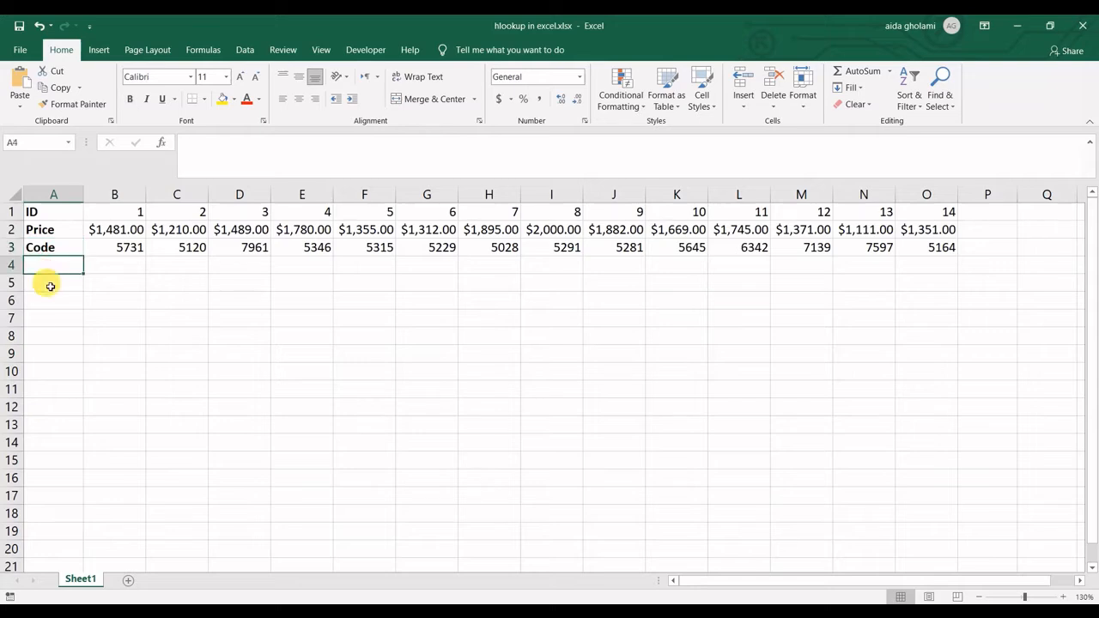
click(47, 285)
click(47, 306)
click(47, 234)
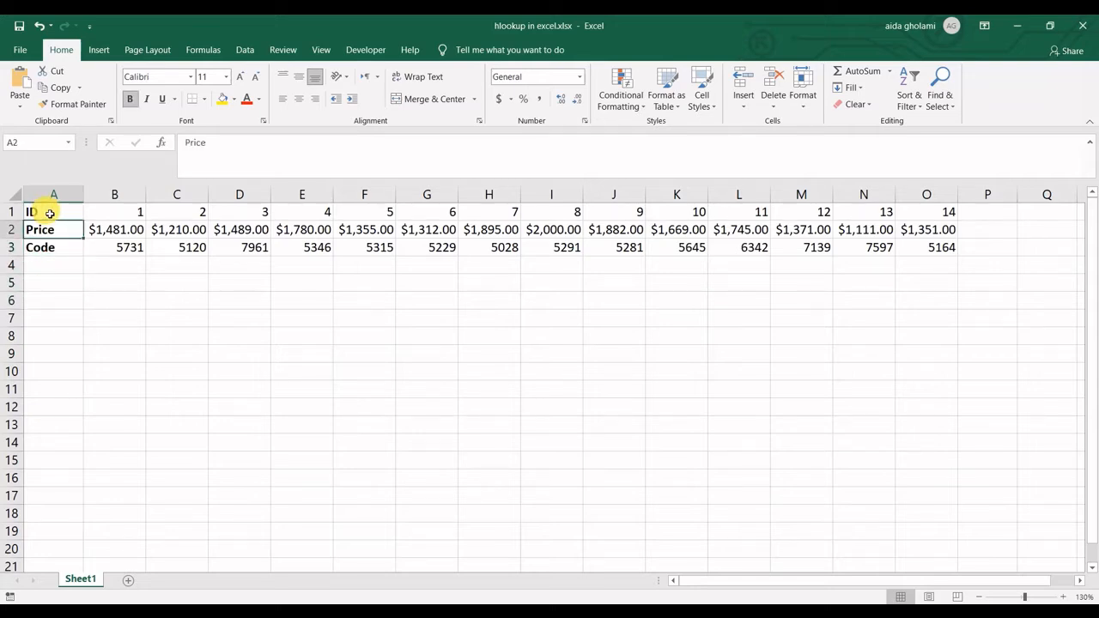
drag(114, 194, 924, 190)
click(364, 229)
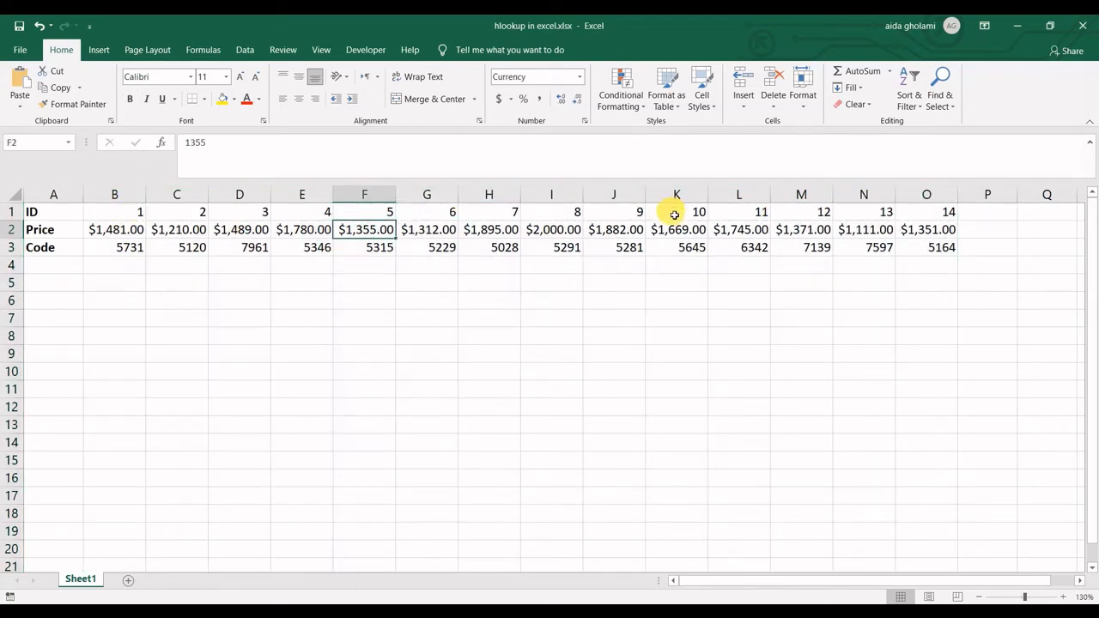
click(401, 272)
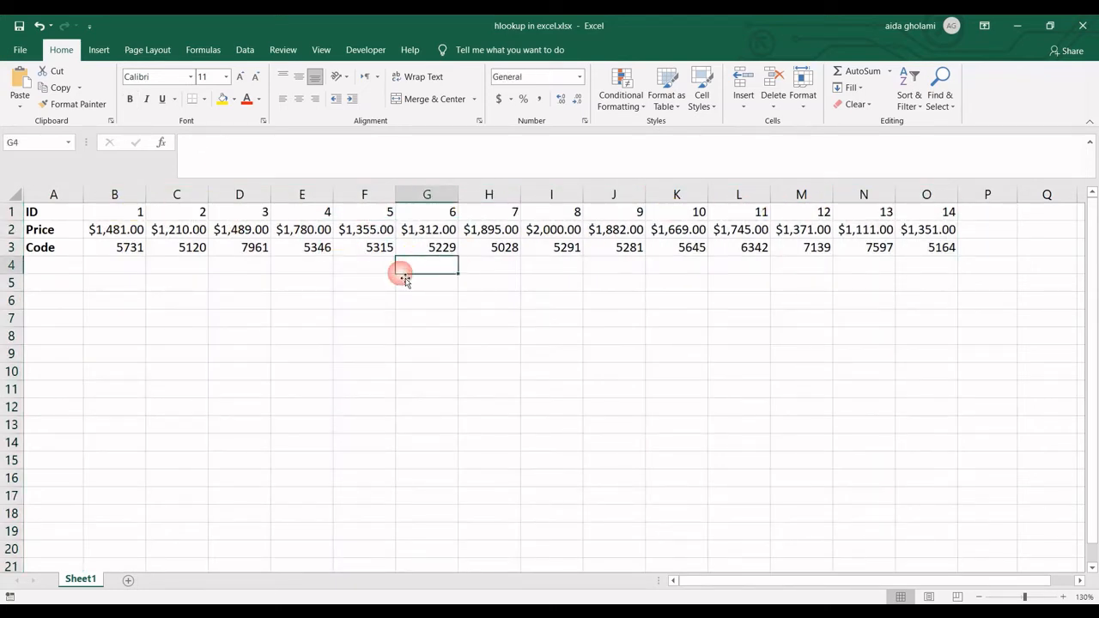
- Locate ID 10 in the first row and the Price row that holds its price
click(109, 288)
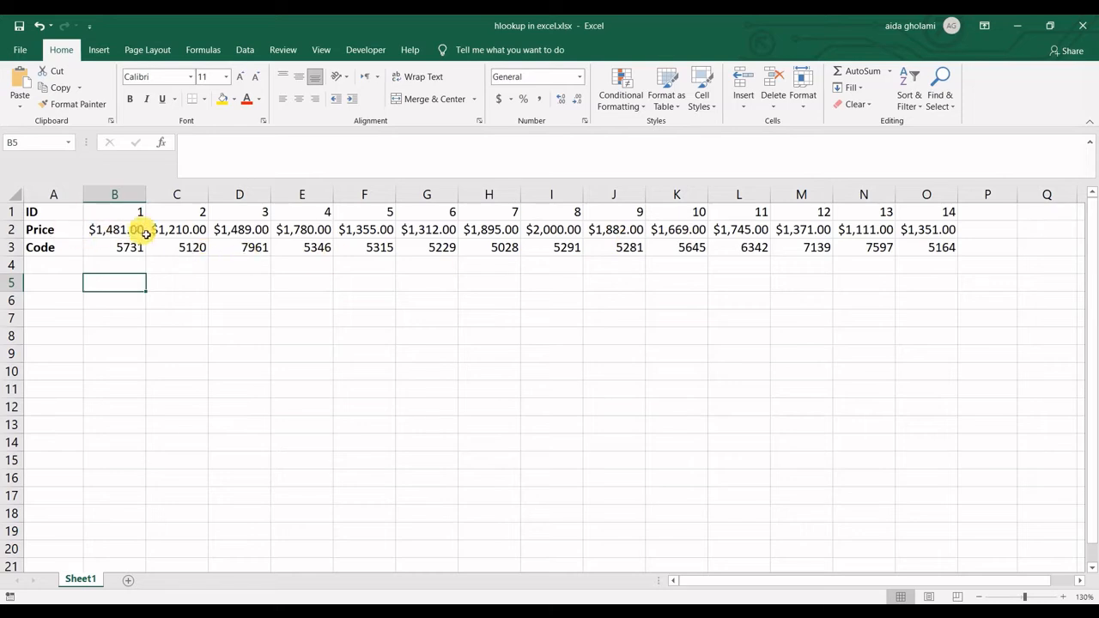
click(694, 212)
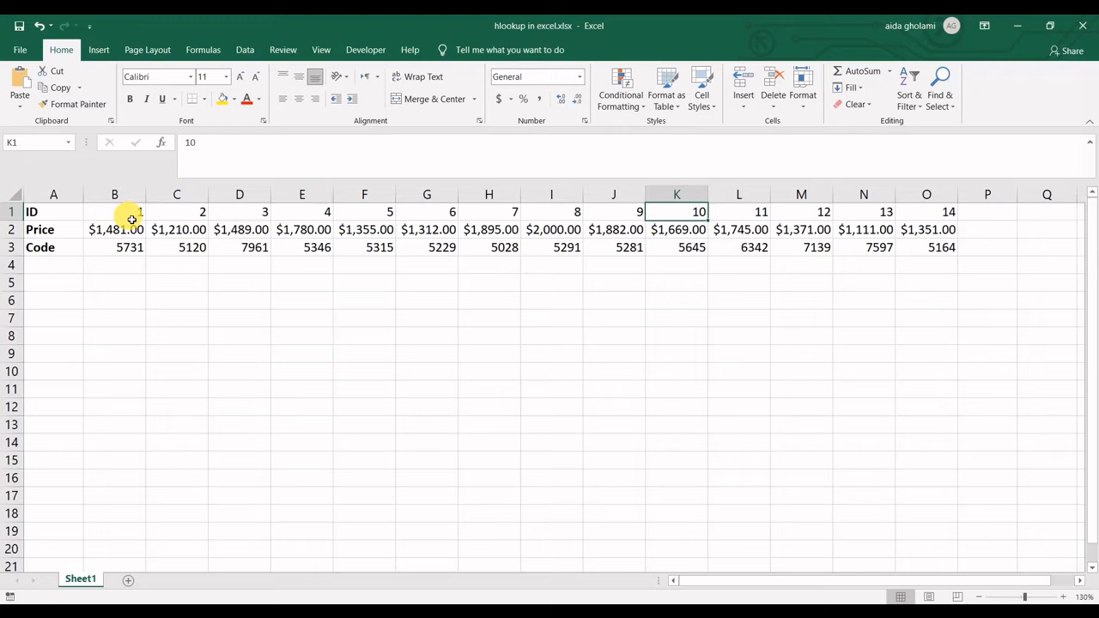
drag(39, 214, 155, 230)
click(43, 229)
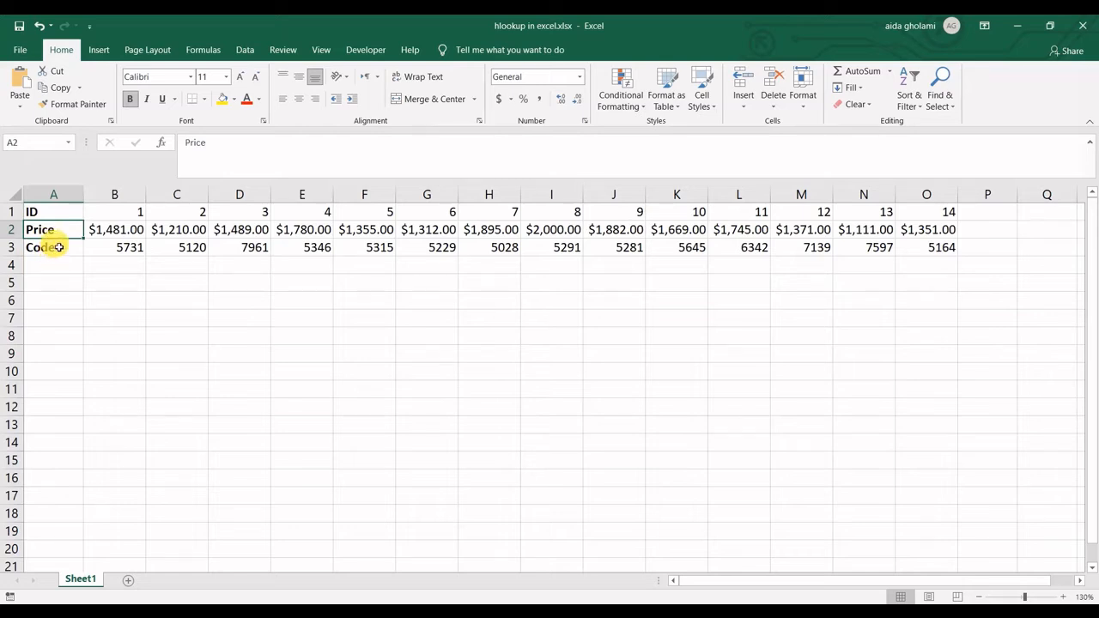
- Start an HLOOKUP formula in cell B5 with K1, the cell holding ID 10, as the lookup value
click(57, 283)
click(116, 283)
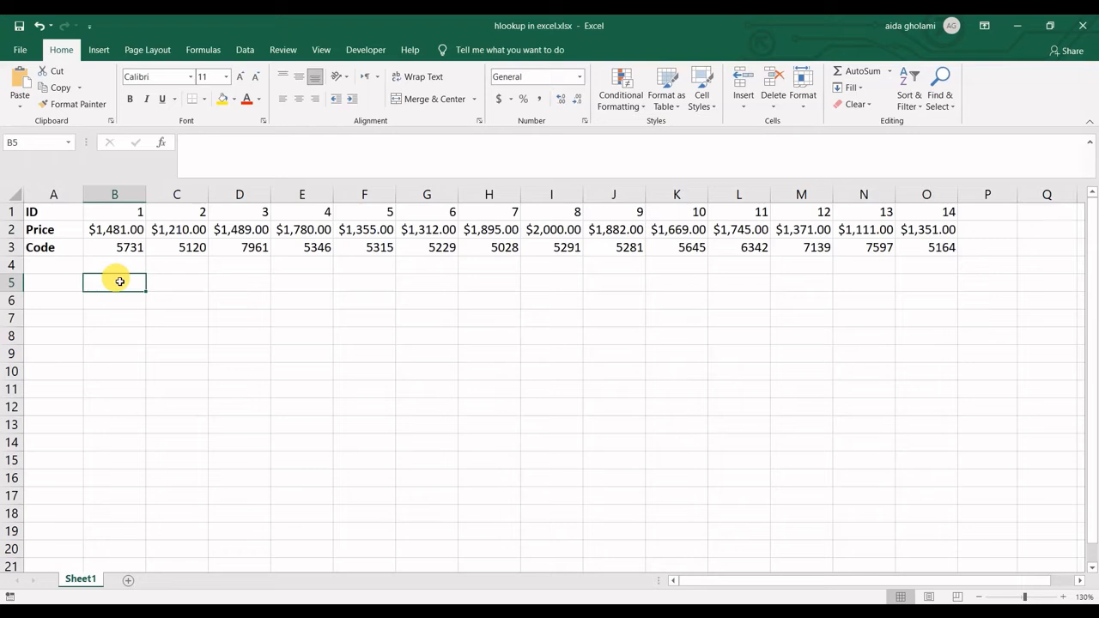
text(=)
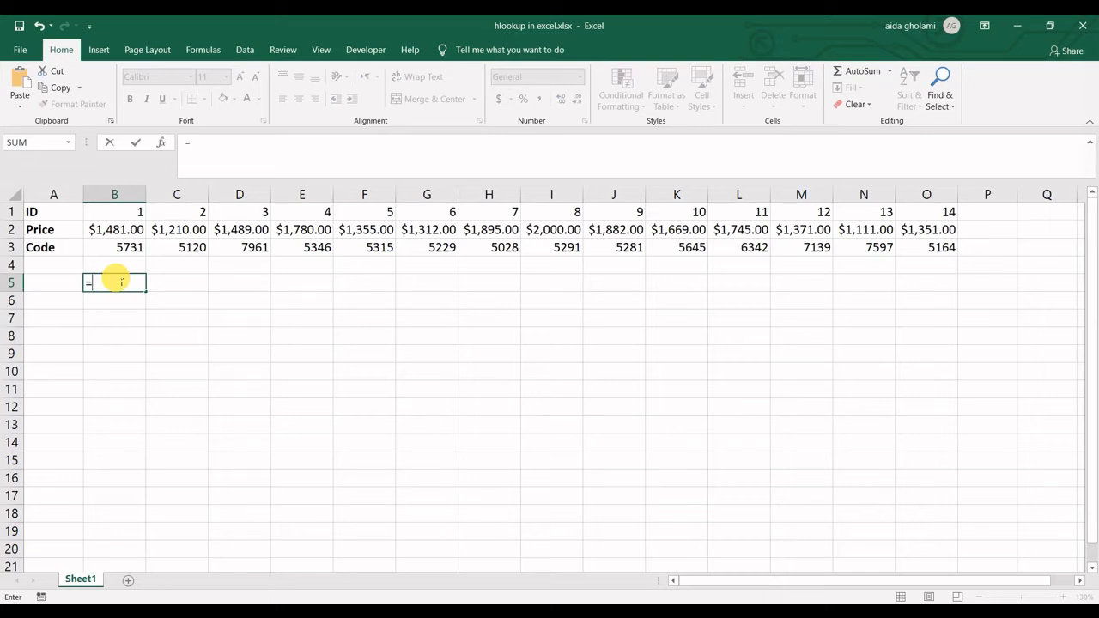
text(hloo)
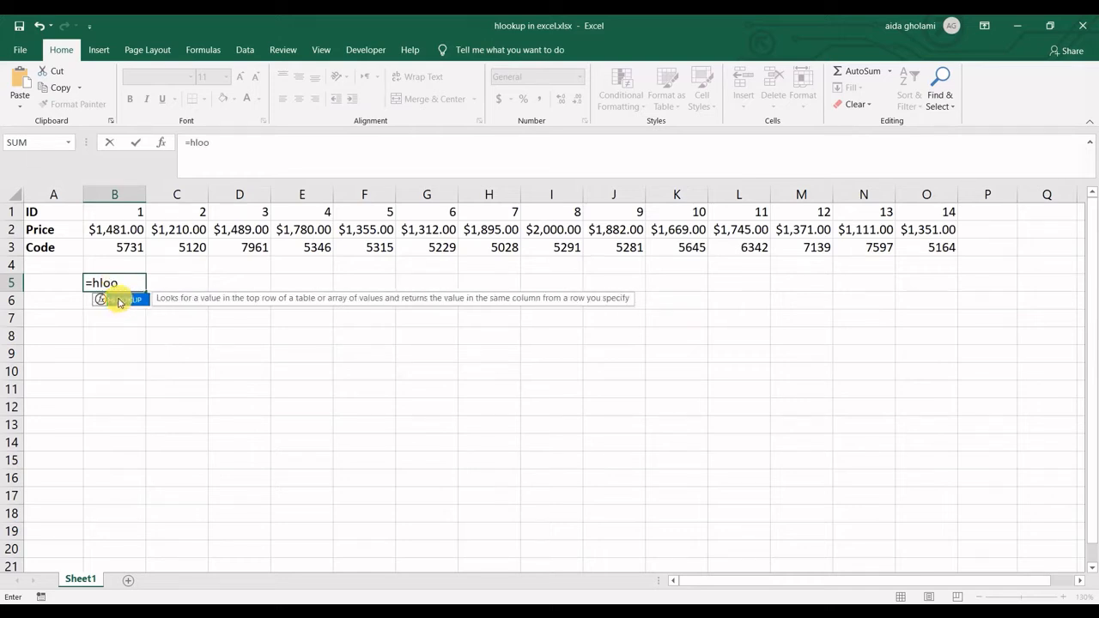
double_click(123, 300)
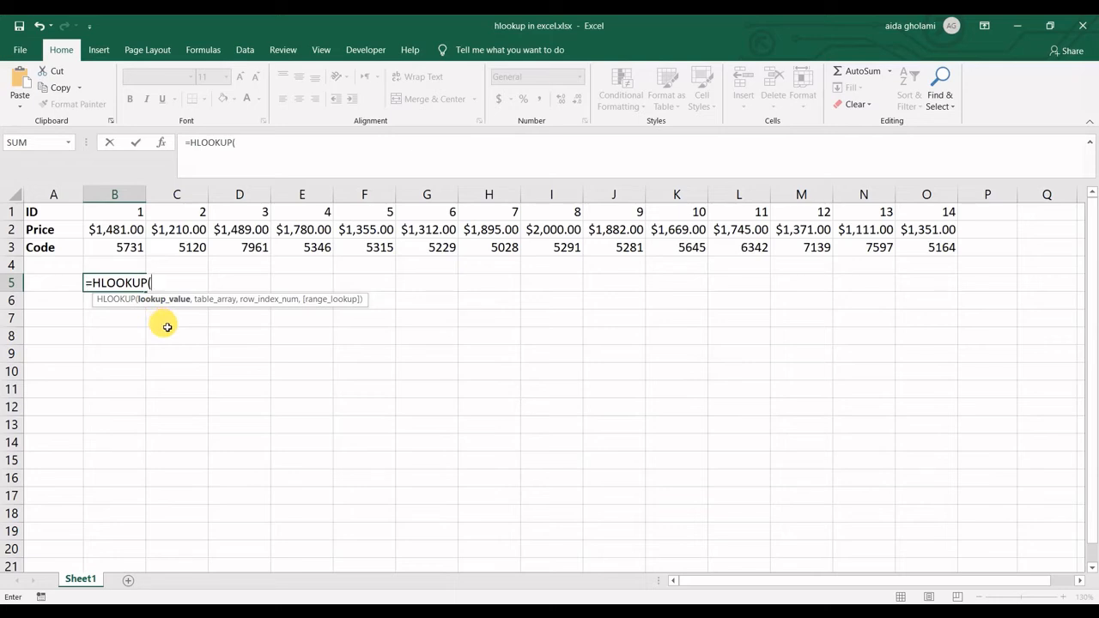
click(687, 213)
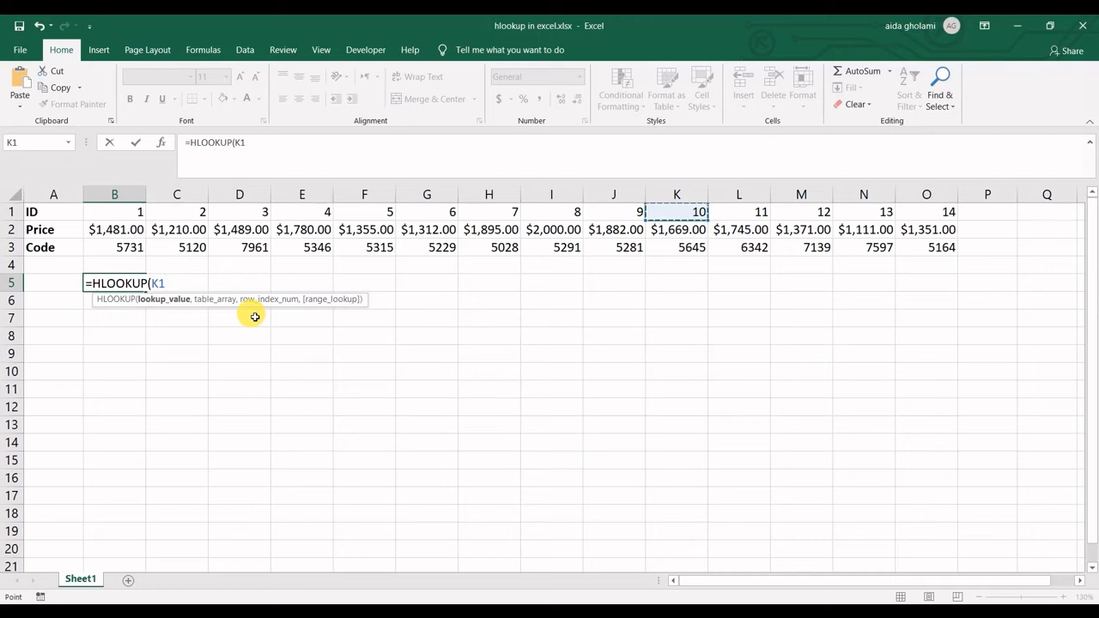
text(,)
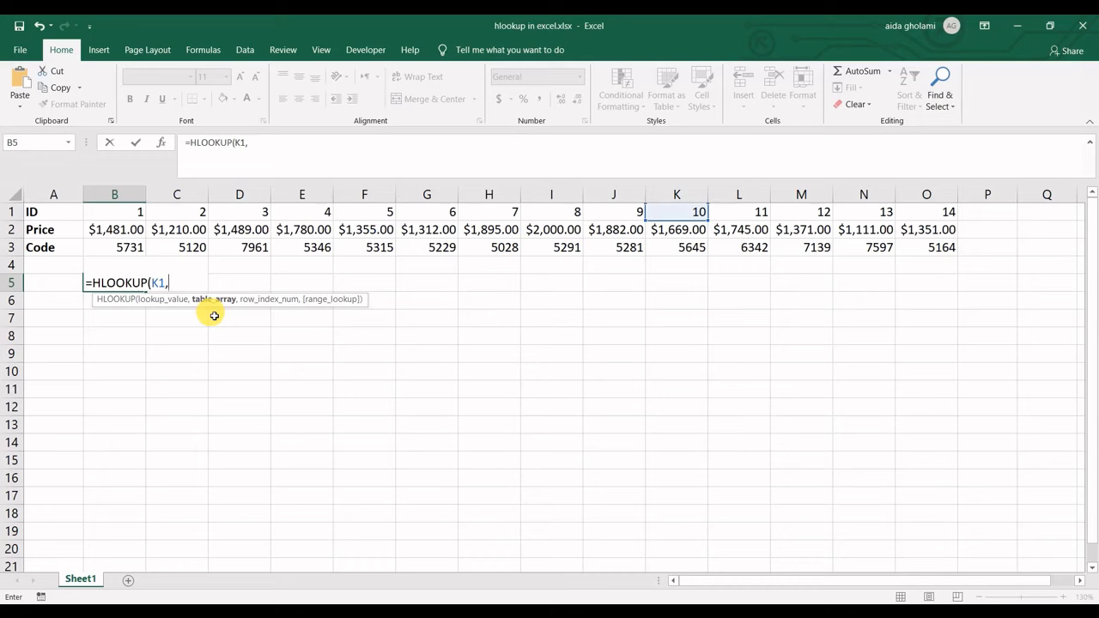
- Set the HLOOKUP table array to B1:O3 and the row index number to 2 for the Price row
click(119, 212)
drag(160, 229, 932, 249)
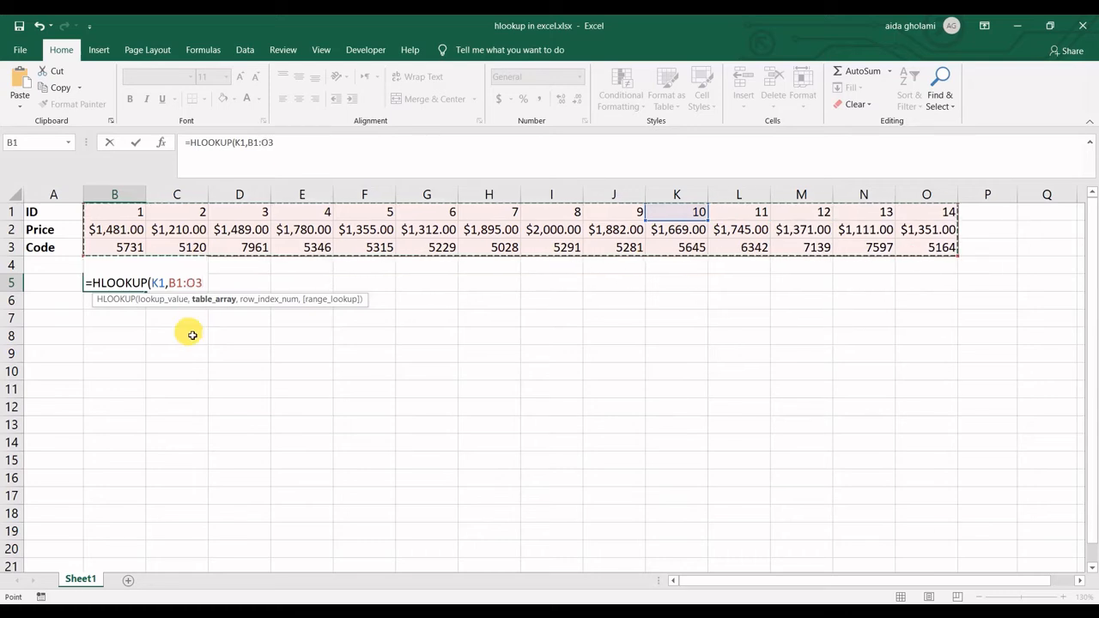
text(,)
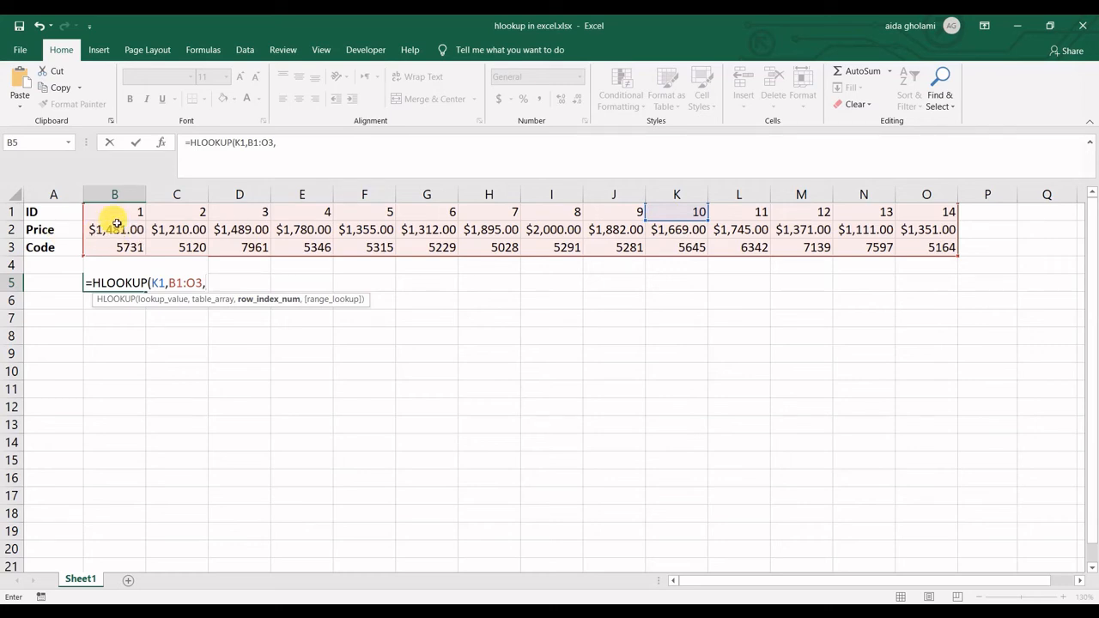
text(2,)
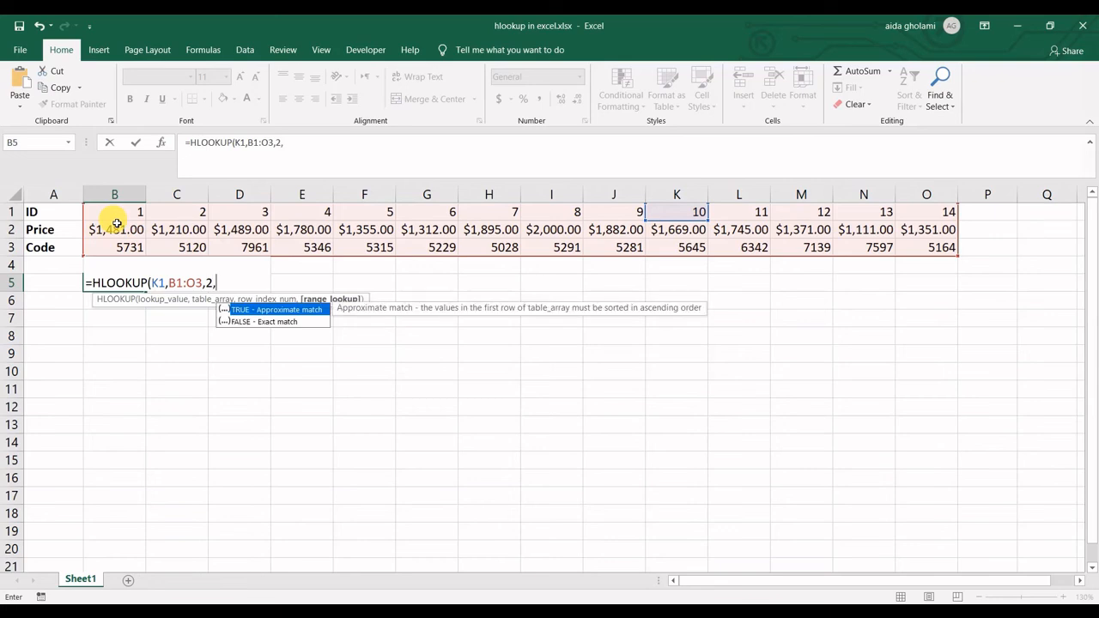
- Complete the B5 formula with FALSE for an exact match, giving =HLOOKUP(K1,B1:O3,2,FALSE)
click(275, 326)
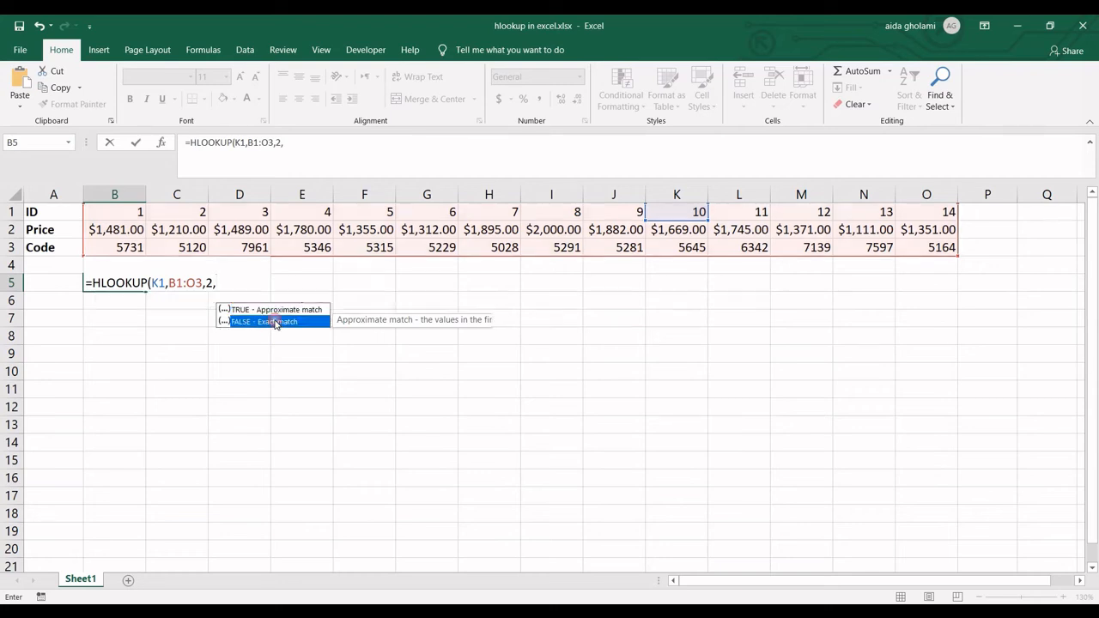
double_click(275, 323)
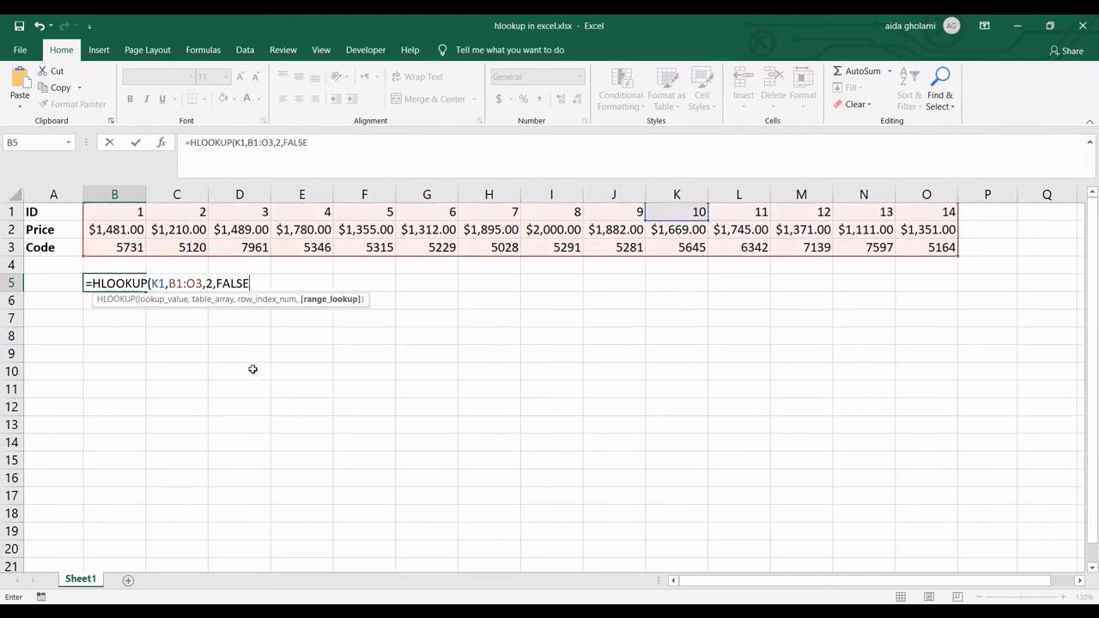
text())
key(Return)
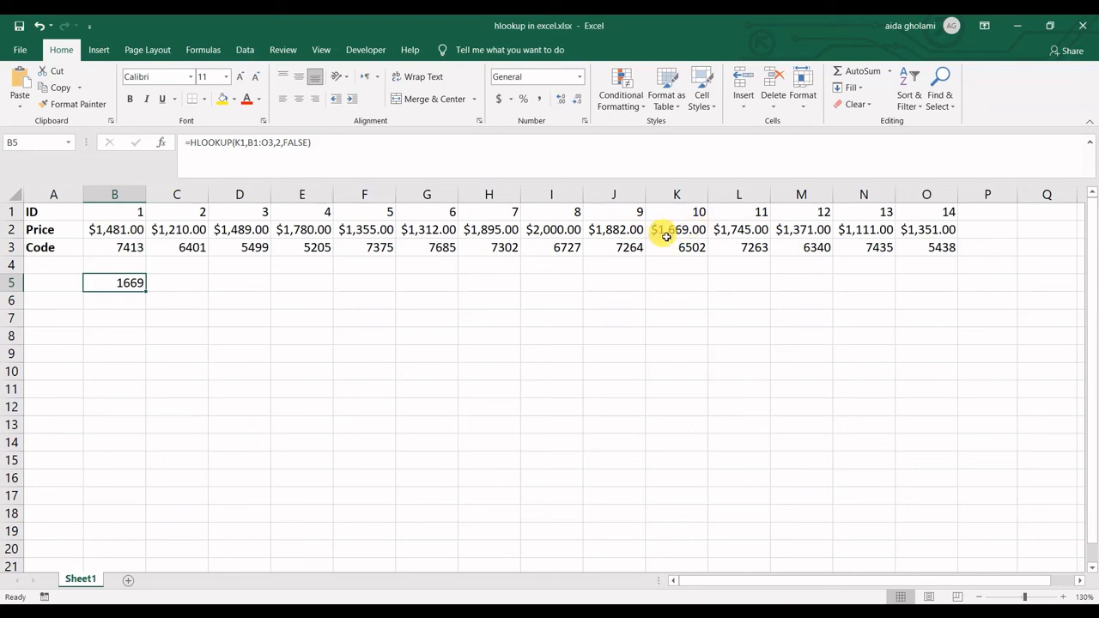
- Compare the HLOOKUP result in B5 with the price of ID 10 in K2
click(128, 287)
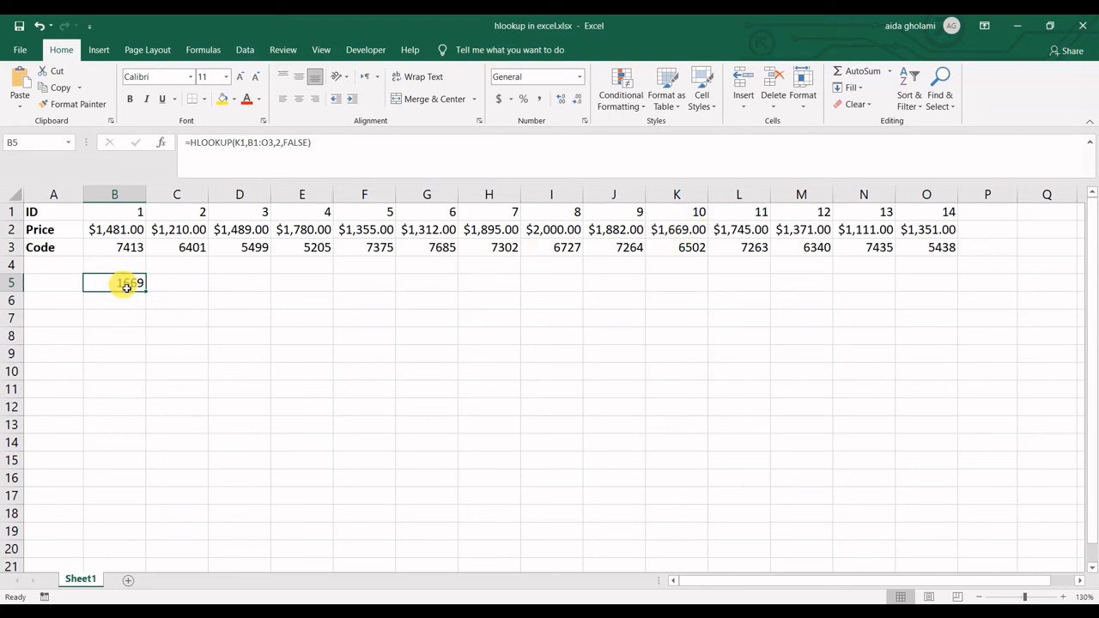
click(662, 233)
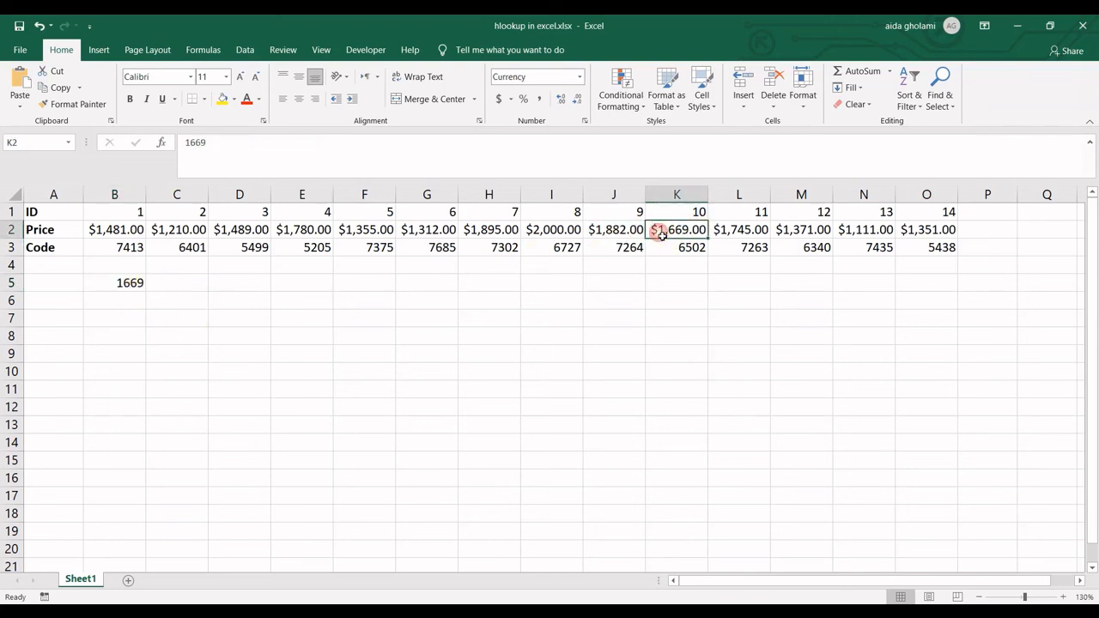
click(130, 285)
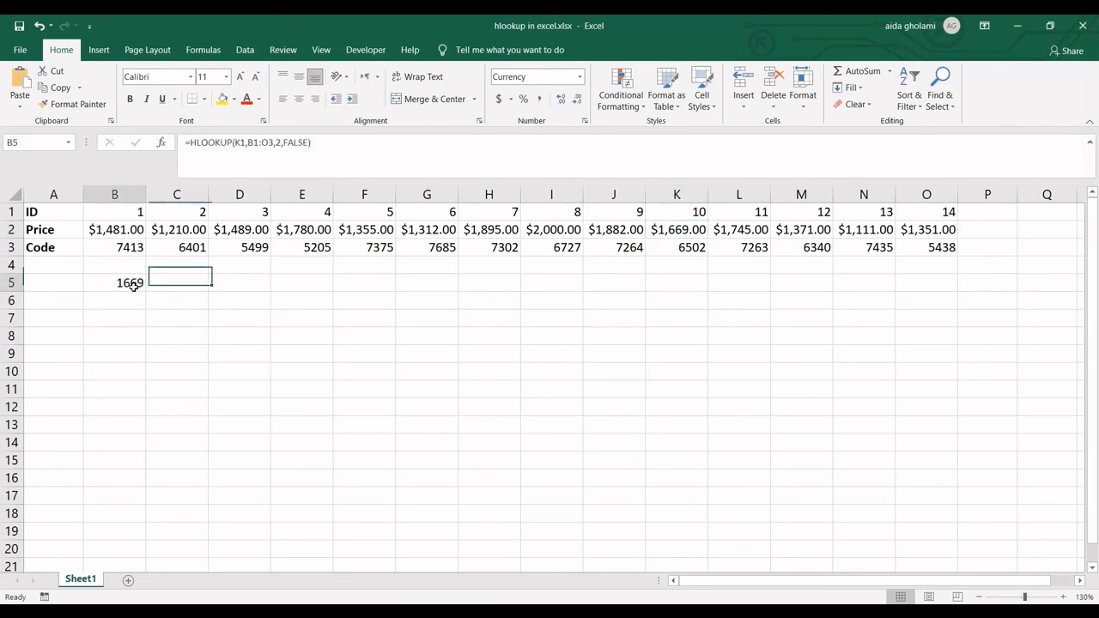